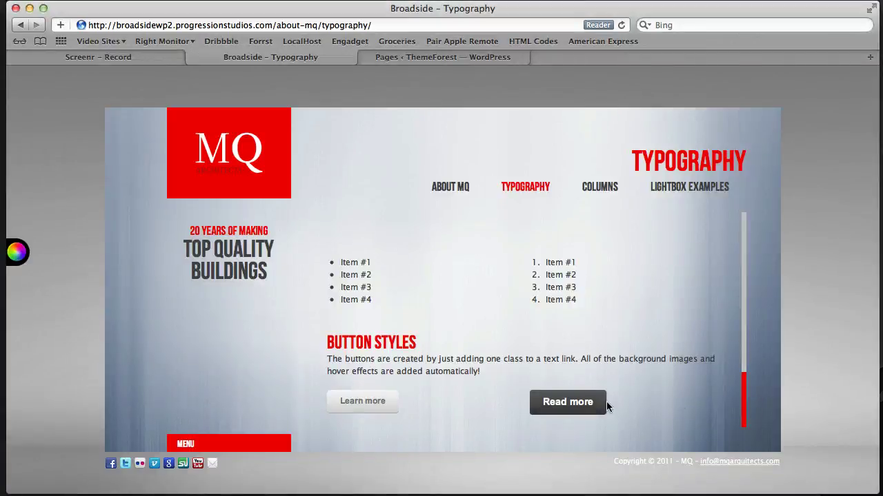
# Step: Create a new page titled 'Shortcode Examples' and place the cursor in its empty body
pyautogui.scroll(2, 493, 310)
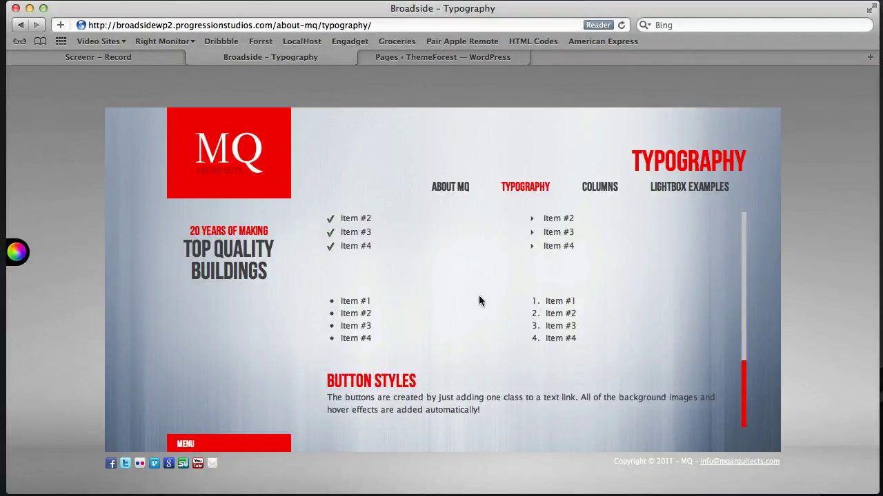
pyautogui.scroll(3, 486, 282)
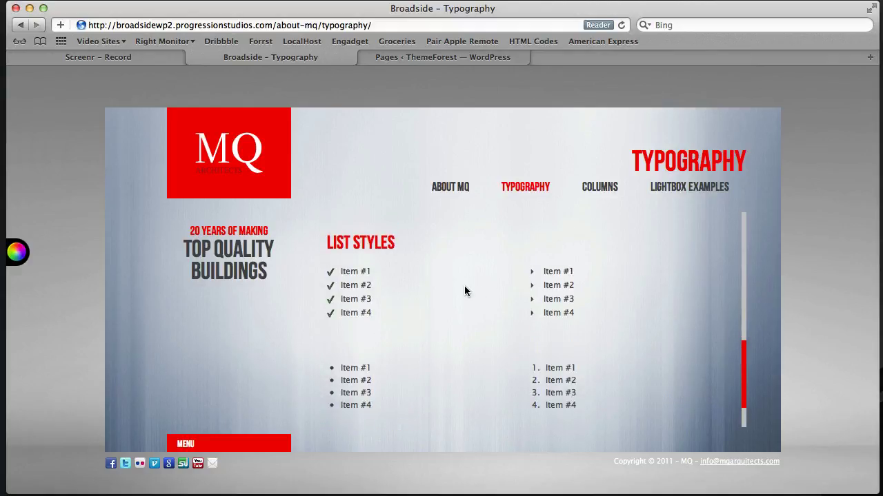
pyautogui.click(459, 56)
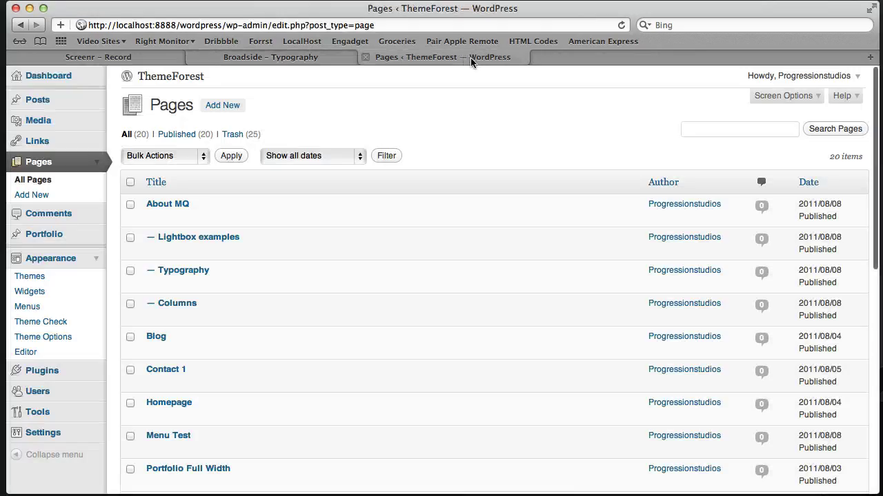
pyautogui.click(235, 108)
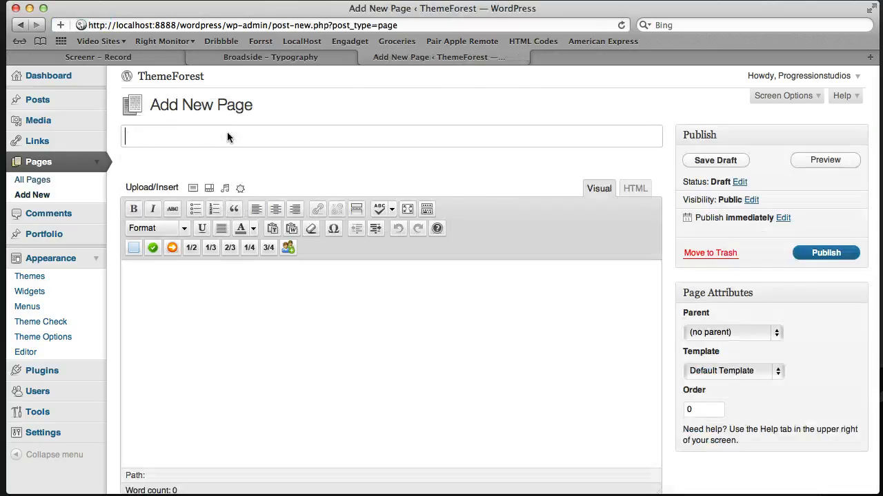
pyautogui.write('Shortcod')
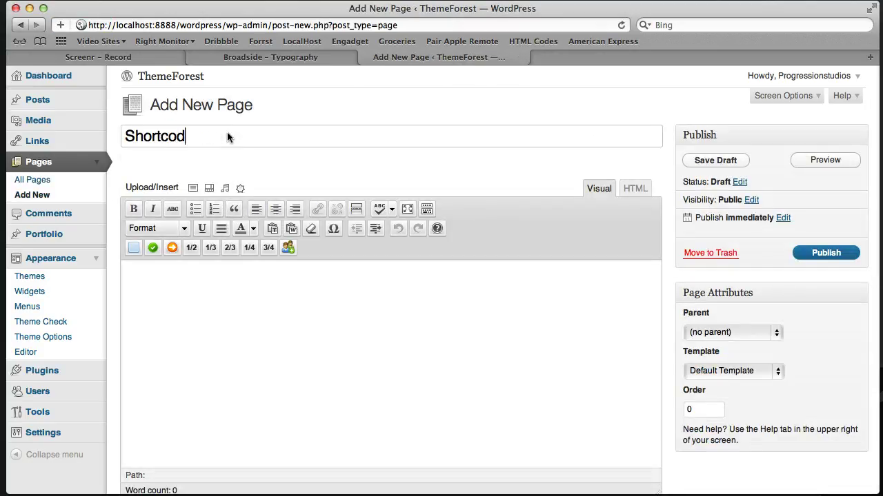
pyautogui.write('e Examples')
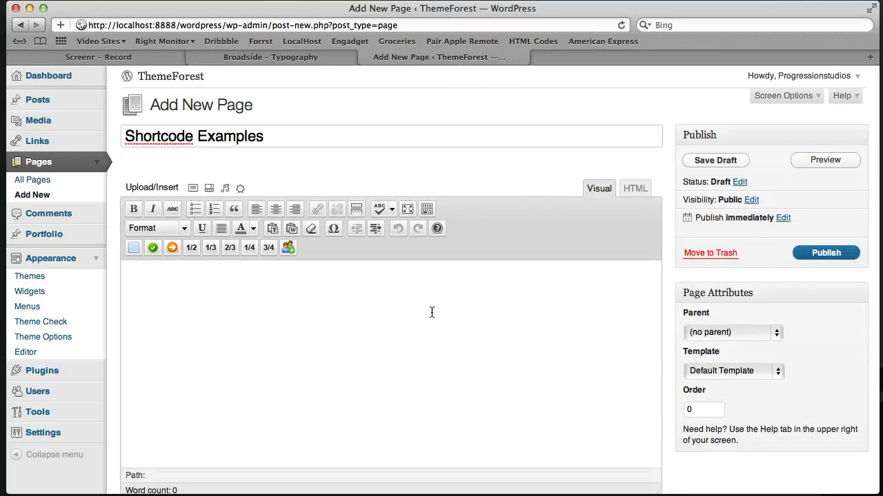
pyautogui.click(431, 313)
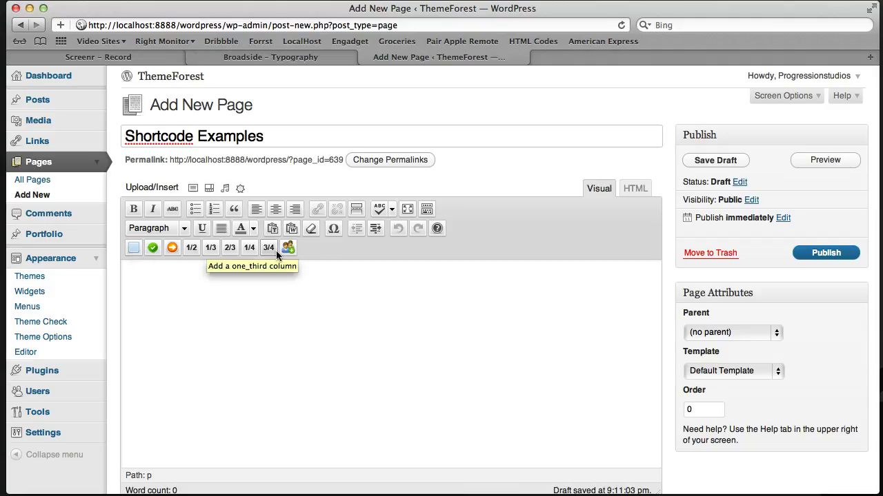
pyautogui.click(130, 249)
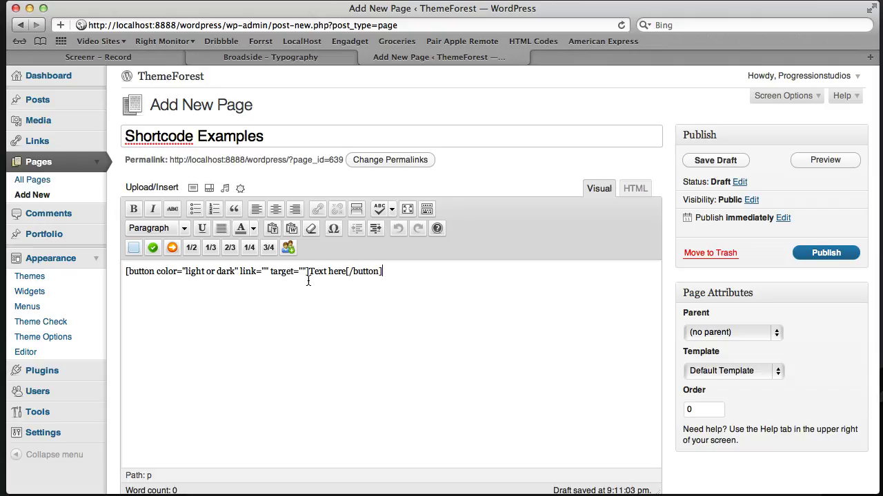
pyautogui.moveTo(308, 271); pyautogui.dragTo(350, 271)
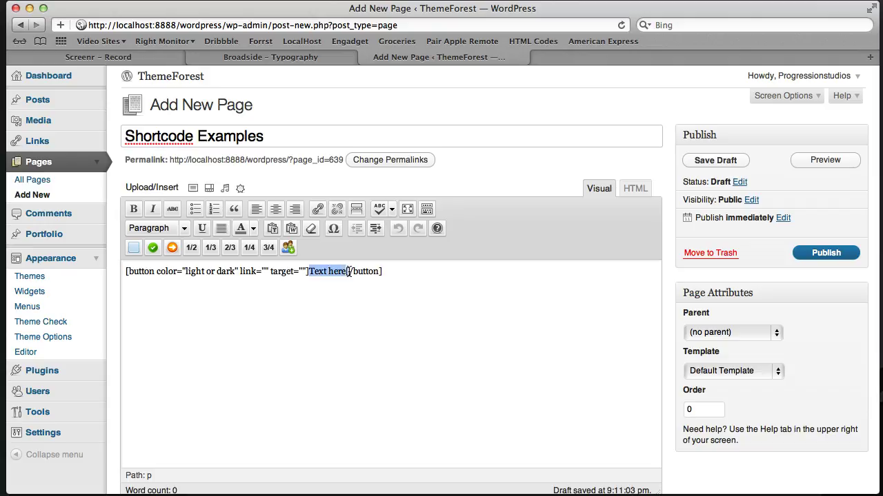
pyautogui.write('Read Mo')
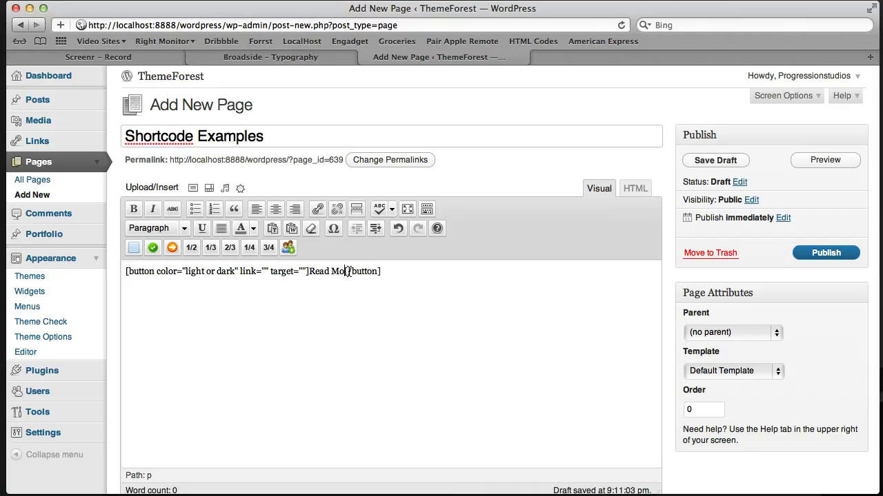
pyautogui.write('re')
pyautogui.click(264, 271)
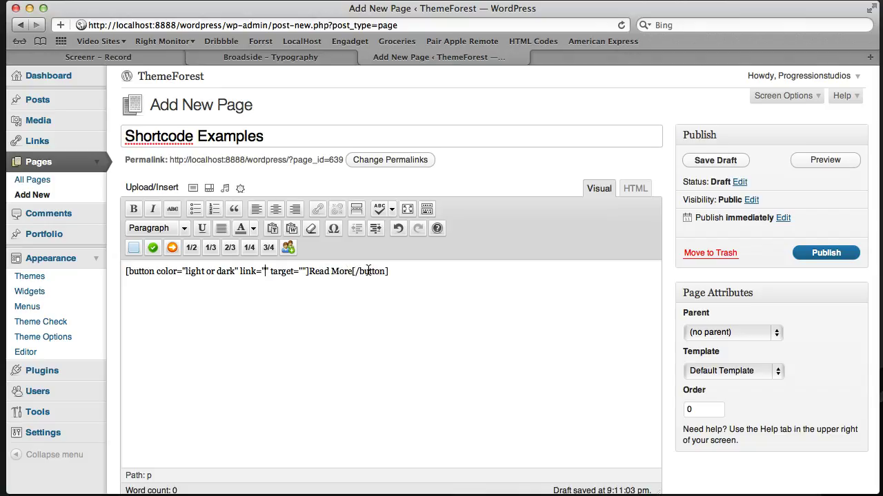
pyautogui.write('http://ww')
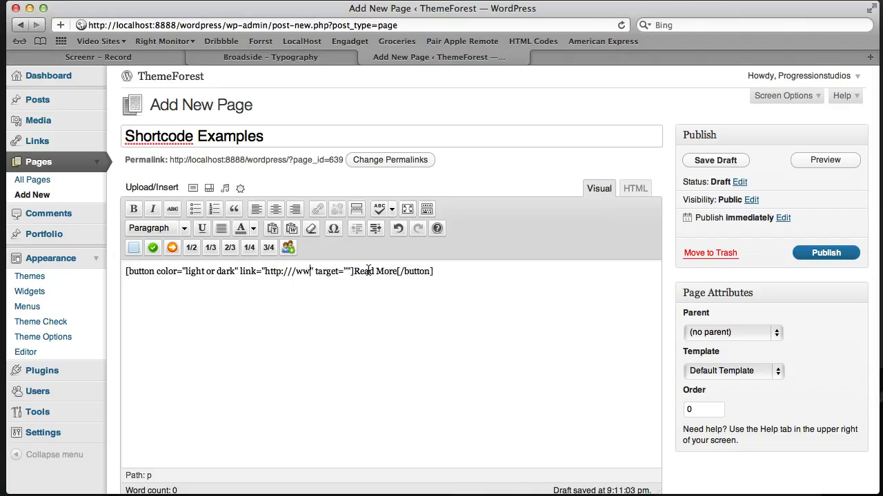
pyautogui.write('w.g')
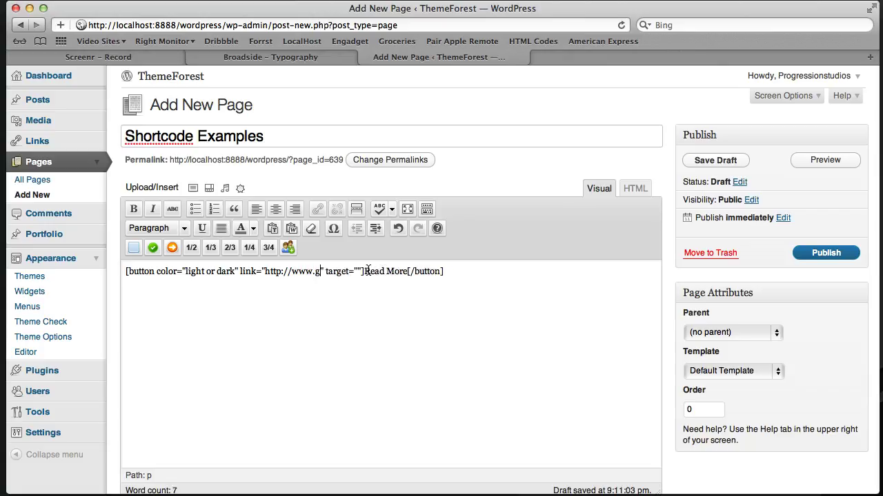
pyautogui.write('oogle.com')
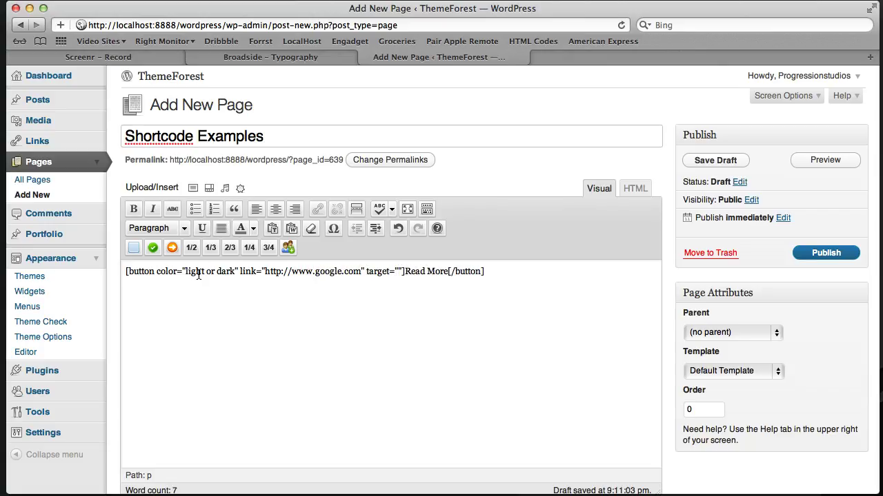
pyautogui.moveTo(186, 272); pyautogui.dragTo(234, 271)
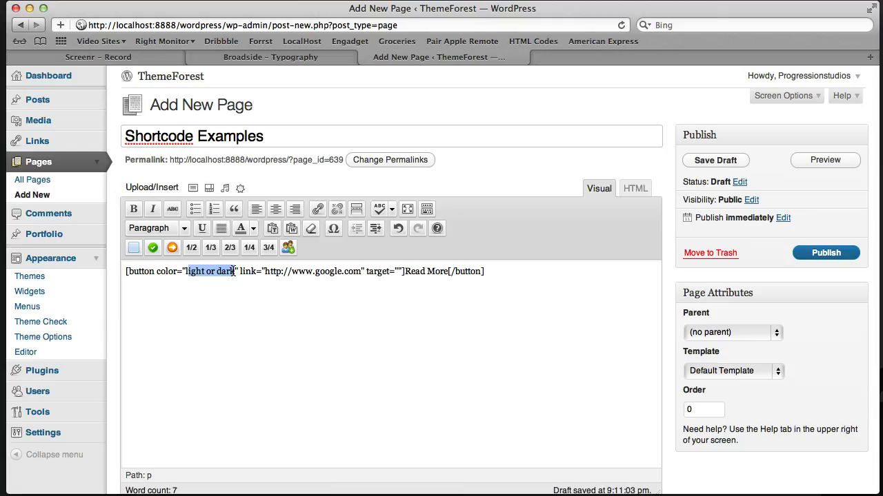
pyautogui.click(234, 271)
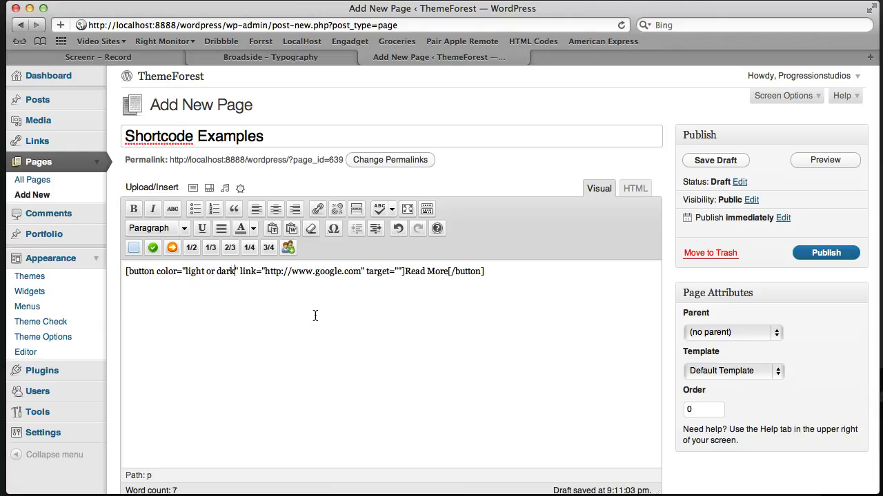
pyautogui.press('BackSpace')
pyautogui.press('BackSpace')
pyautogui.press('BackSpace')
pyautogui.press('BackSpace')
pyautogui.press('BackSpace')
pyautogui.press('BackSpace')
pyautogui.press('BackSpace')
pyautogui.press('BackSpace')
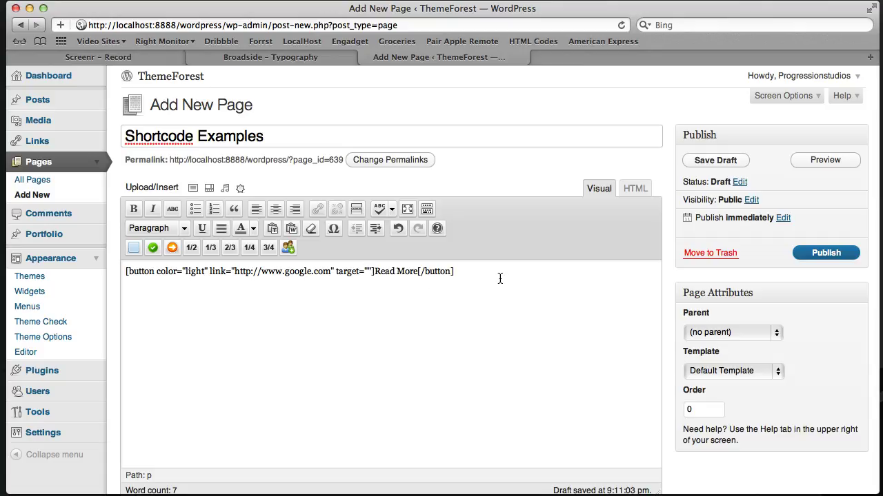
# Step: Publish the page and view the live Shortcode Examples page in a new tab
pyautogui.click(827, 256)
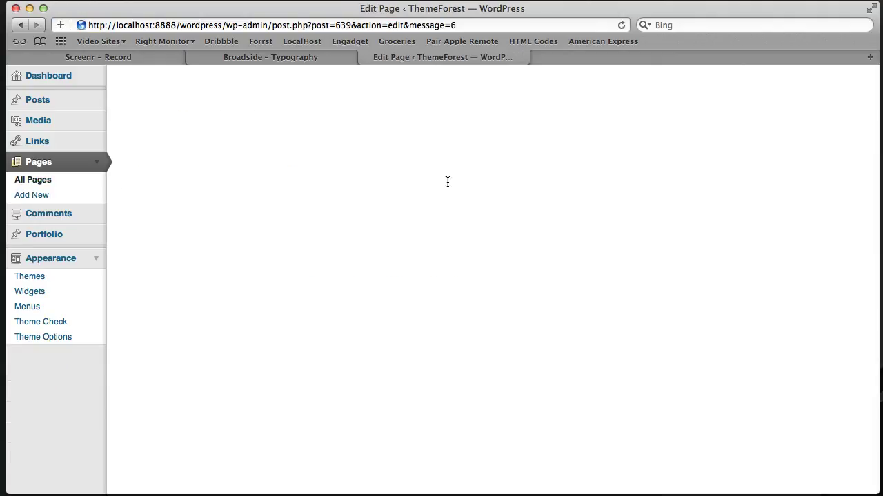
pyautogui.rightClick(458, 198)
pyautogui.click(483, 215)
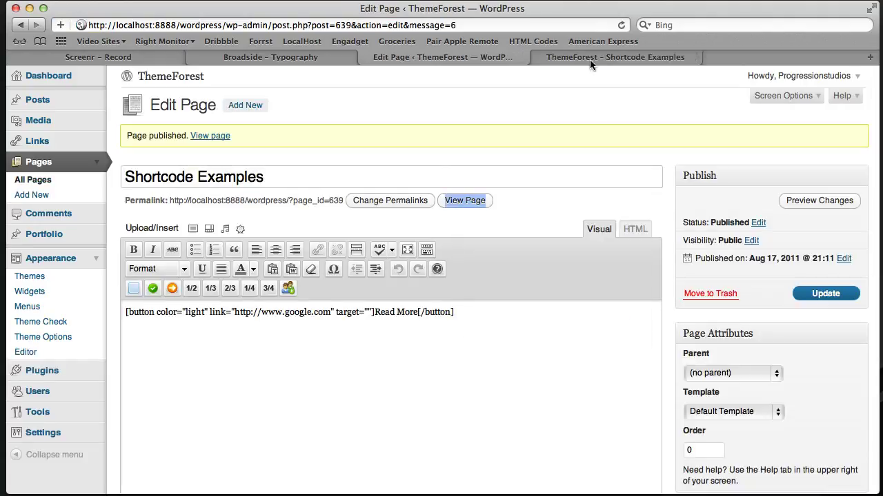
pyautogui.click(590, 61)
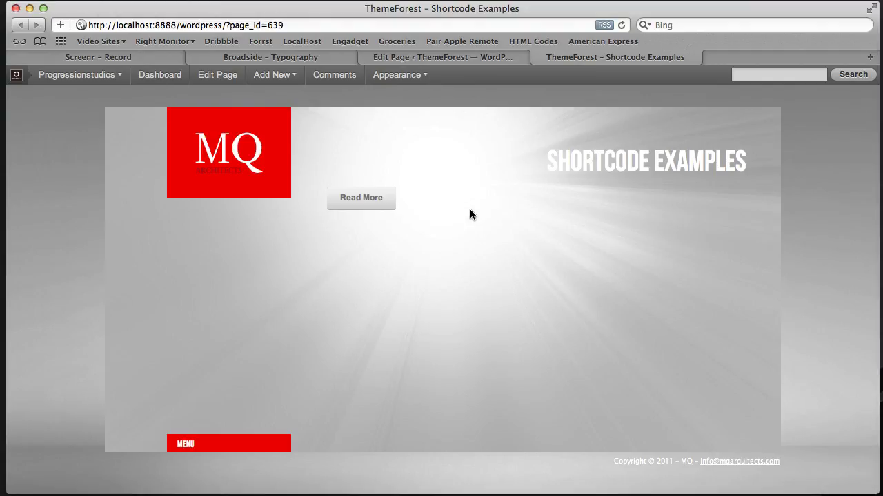
# Step: Set the page font colour to Dark and update the page
pyautogui.click(484, 61)
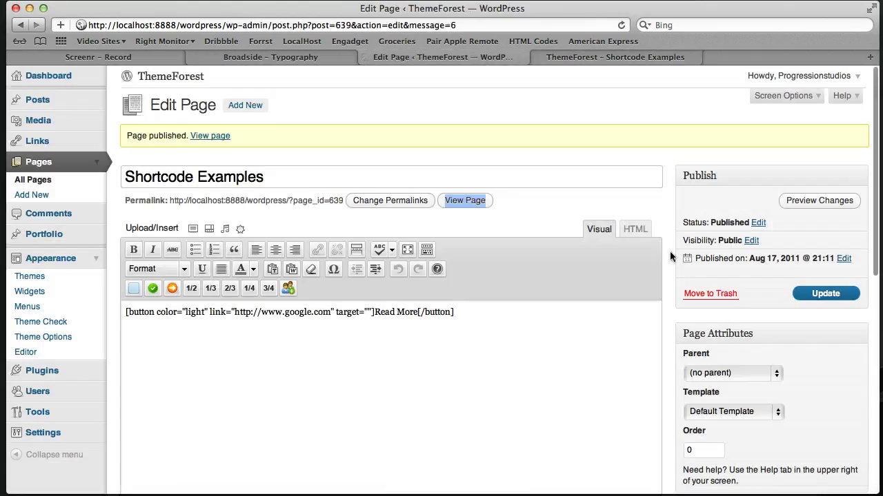
pyautogui.scroll(-6, 669, 251)
pyautogui.click(257, 389)
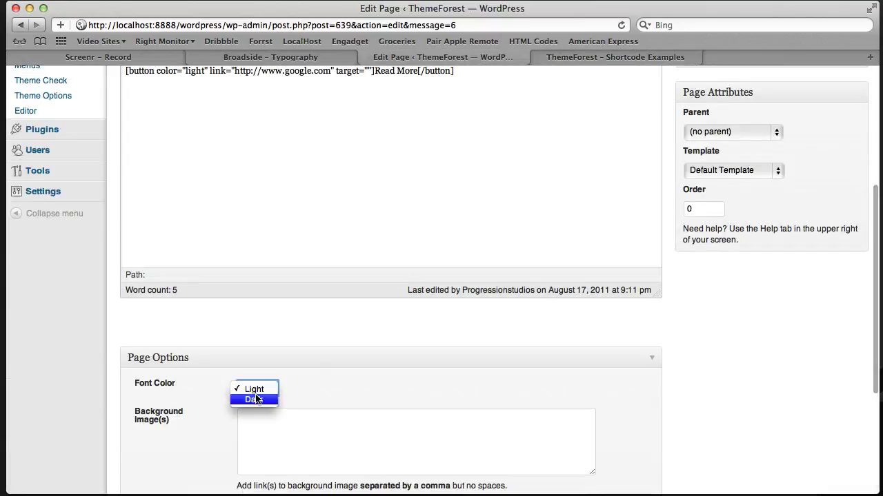
pyautogui.click(253, 400)
pyautogui.scroll(6, 394, 389)
pyautogui.click(814, 295)
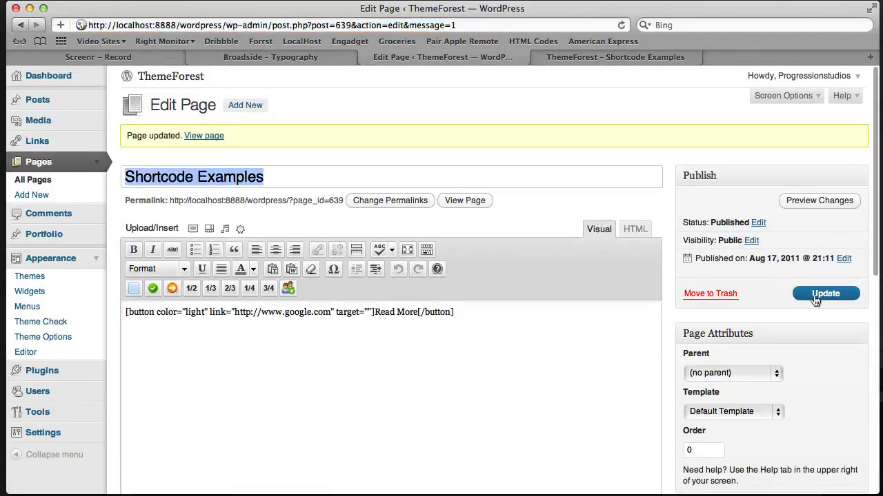
# Step: Insert a checklist shortcode with Item #1, Item #2 and Item #3 on a new line below the button
pyautogui.click(591, 336)
pyautogui.press('Return')
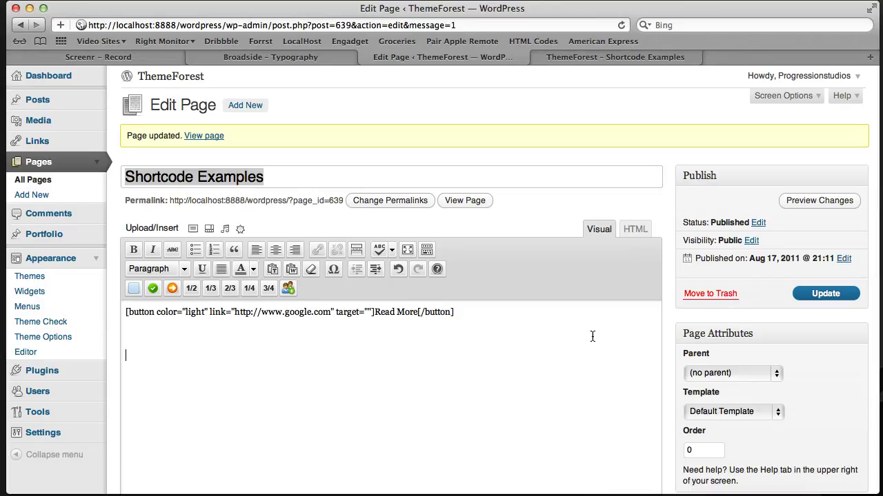
pyautogui.scroll(-2, 566, 323)
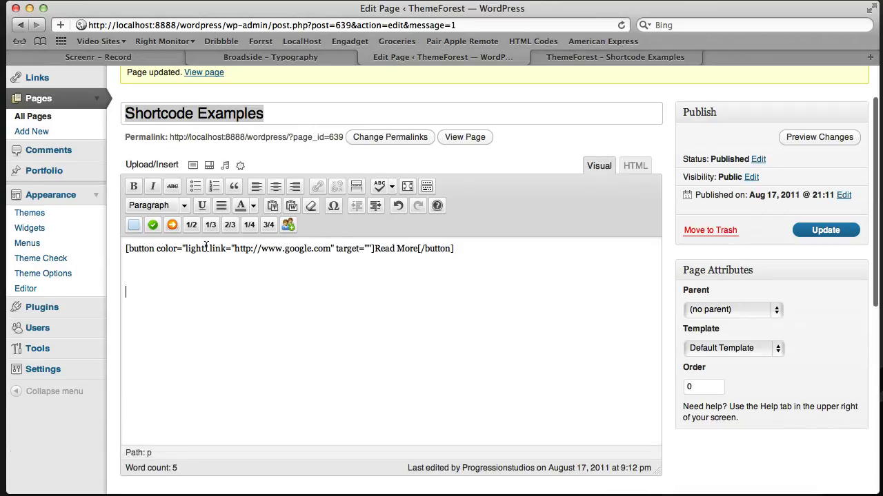
pyautogui.click(158, 230)
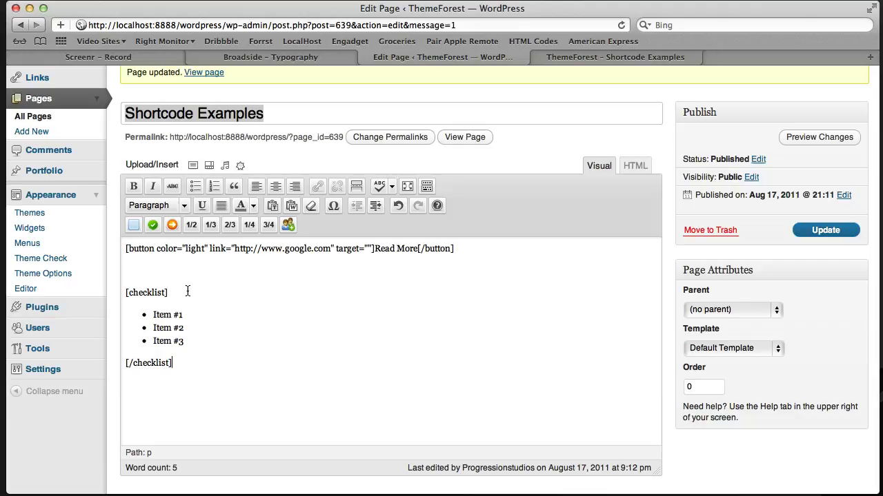
# Step: Clear the test bullet and the blank line above the checklist, then start a new line below it
pyautogui.click(202, 334)
pyautogui.press('Return')
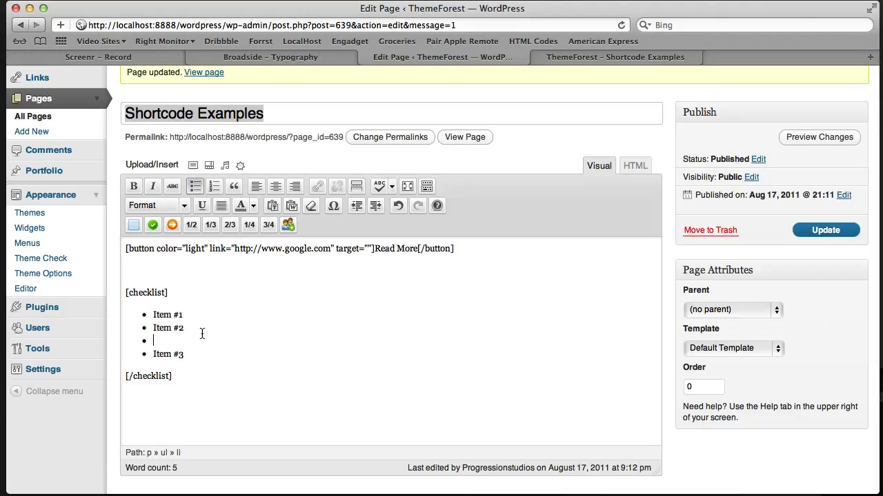
pyautogui.write('jkl')
pyautogui.press('BackSpace')
pyautogui.press('BackSpace')
pyautogui.press('BackSpace')
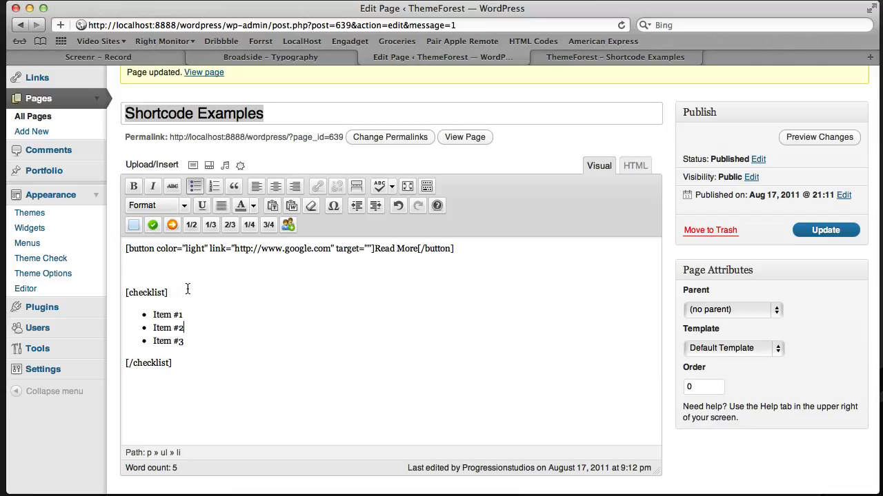
pyautogui.click(172, 269)
pyautogui.press('BackSpace')
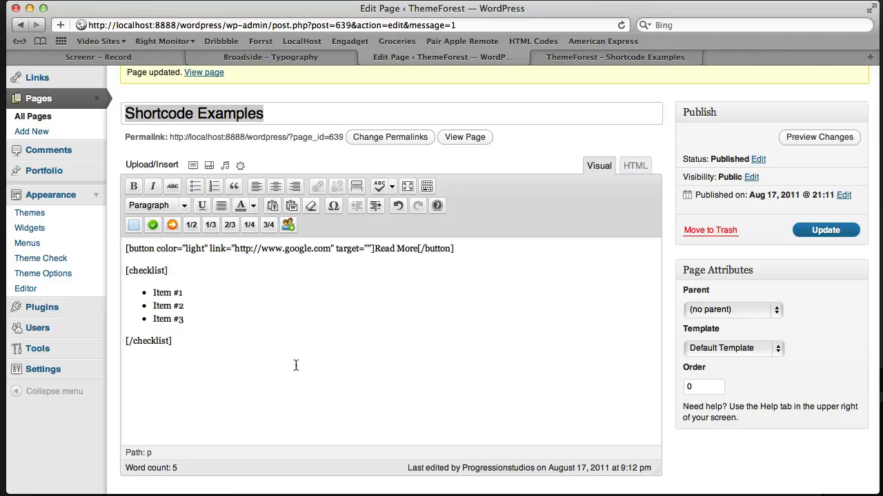
pyautogui.click(222, 376)
pyautogui.press('Return')
pyautogui.press('Return')
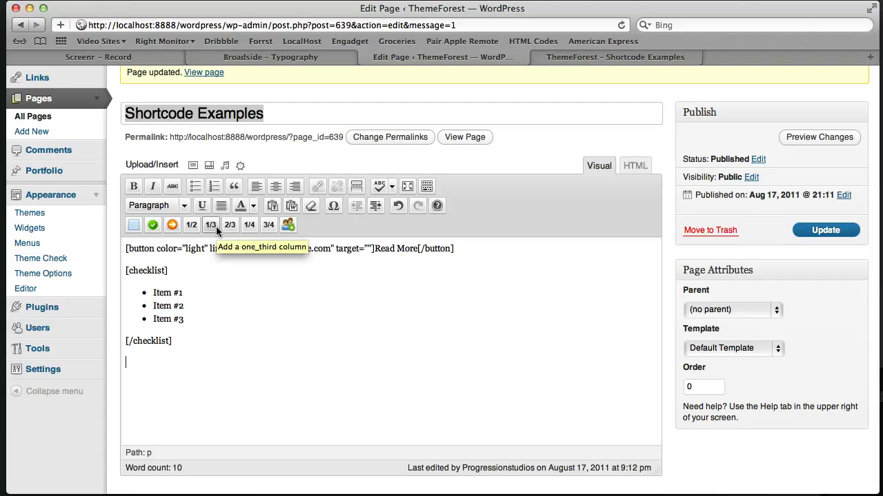
# Step: Insert three one_third column shortcodes below the checklist
pyautogui.click(215, 225)
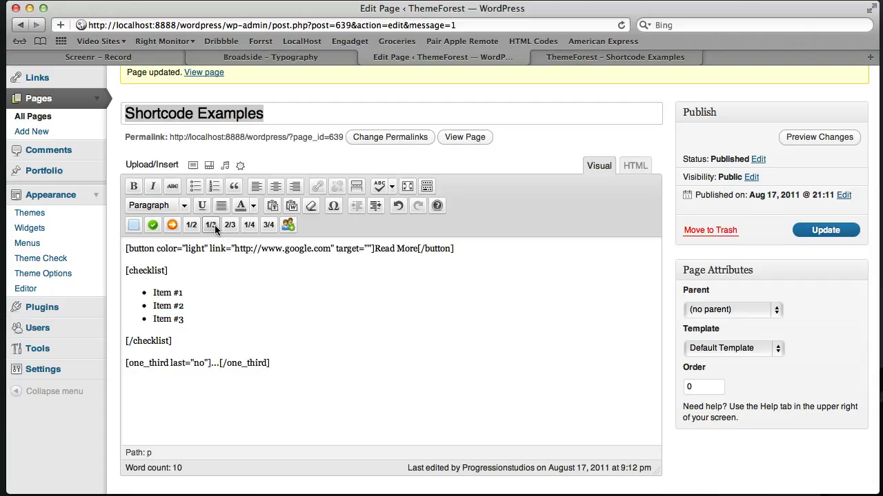
pyautogui.click(215, 225)
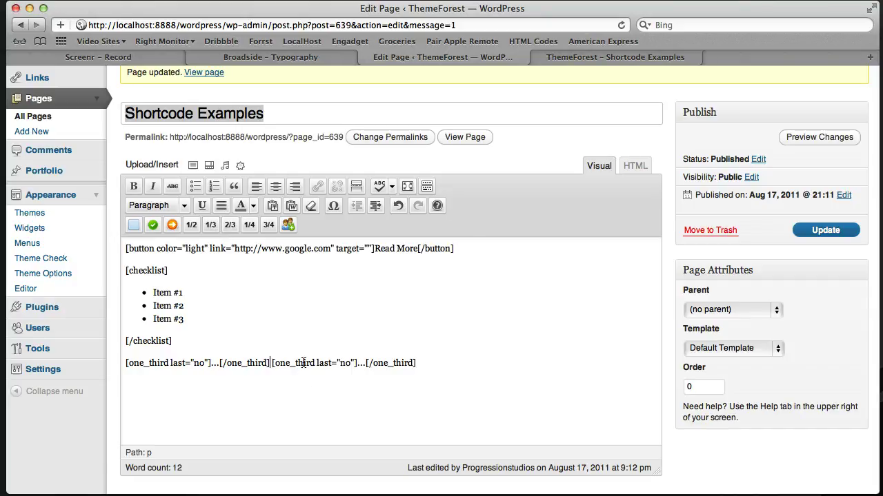
pyautogui.click(458, 362)
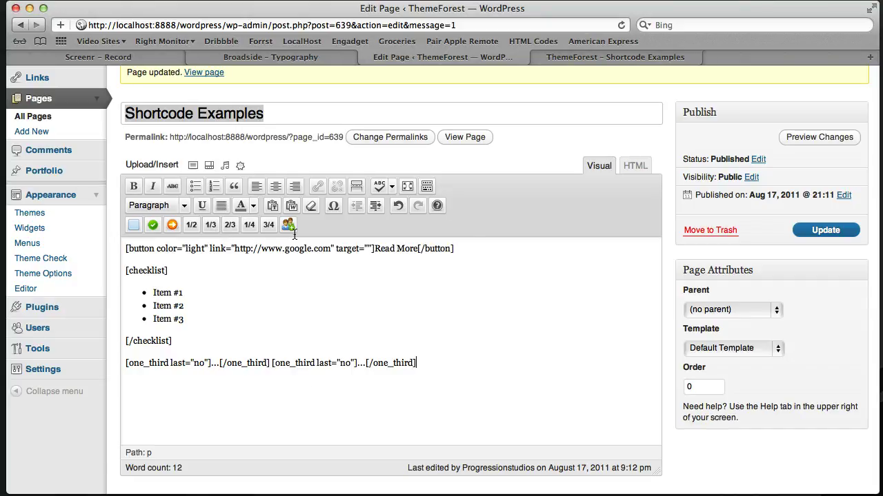
pyautogui.click(211, 225)
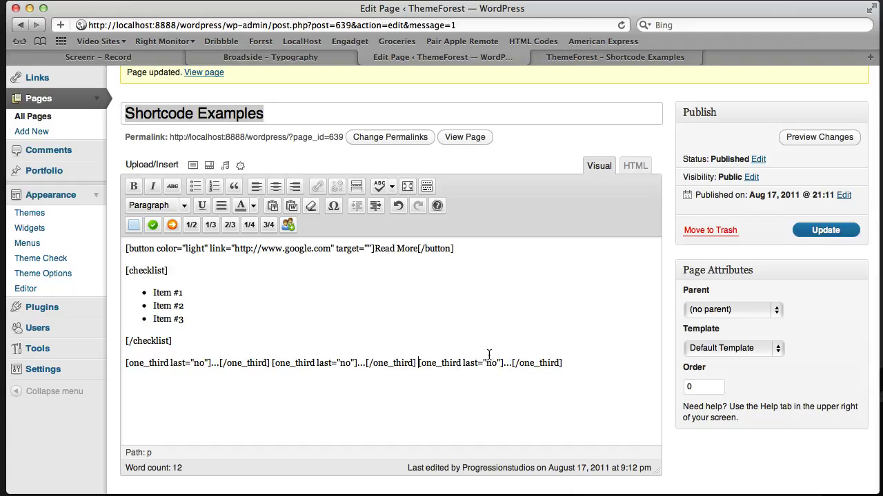
# Step: Fill the three columns with the texts 1/3, 1/3 and final
pyautogui.click(219, 362)
pyautogui.press('BackSpace')
pyautogui.press('BackSpace')
pyautogui.press('BackSpace')
pyautogui.write('1/3')
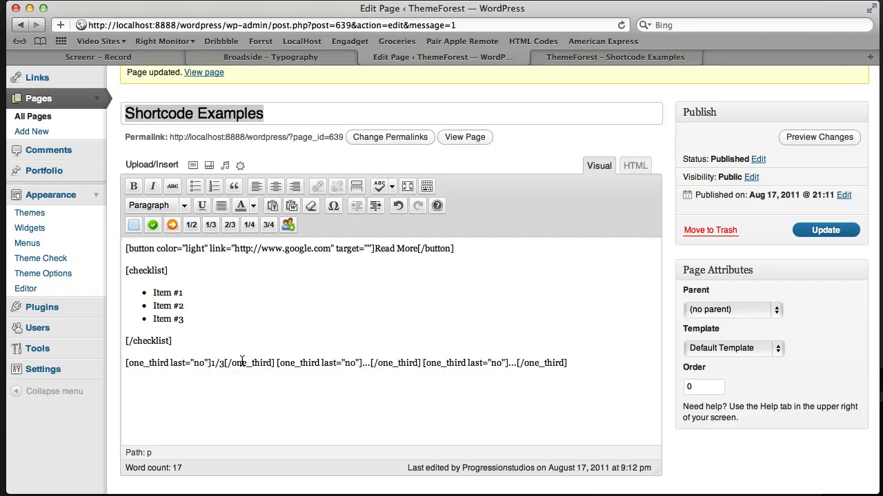
pyautogui.click(369, 363)
pyautogui.press('BackSpace')
pyautogui.press('BackSpace')
pyautogui.press('BackSpace')
pyautogui.write('1/3[/one_third')
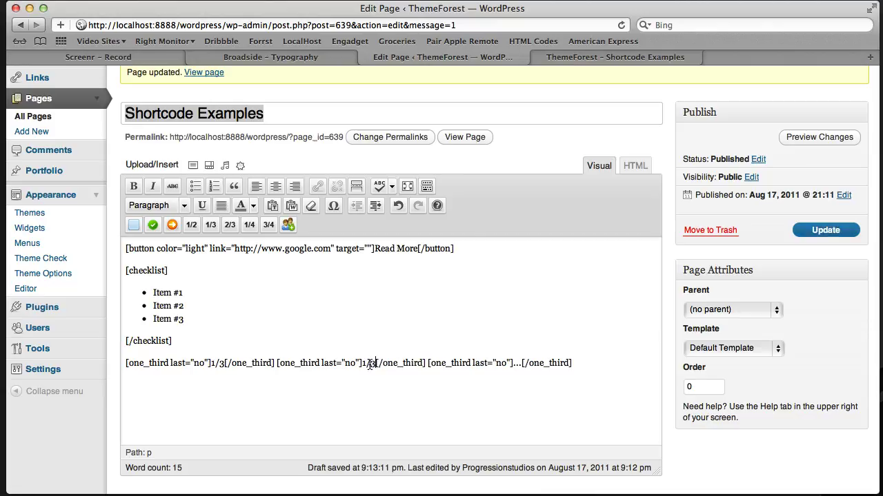
pyautogui.doubleClick(519, 365)
pyautogui.write('final')
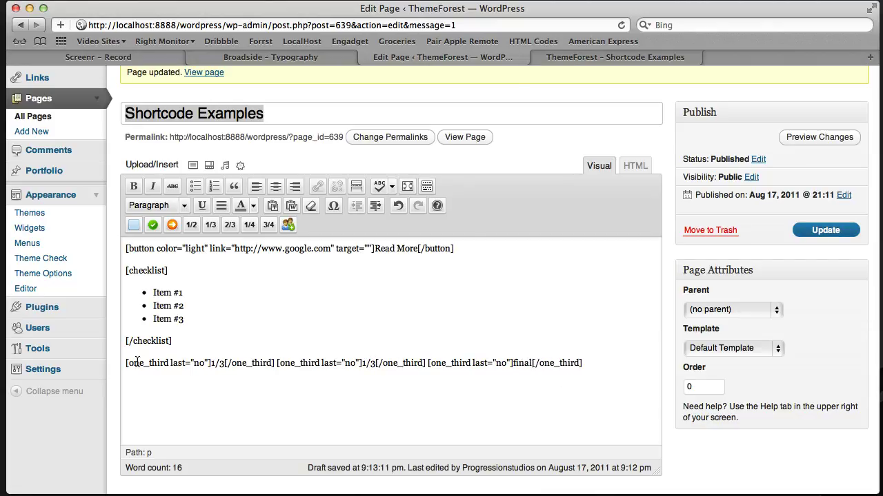
# Step: Change the third column's last attribute from "no" to "yes"
pyautogui.moveTo(136, 361); pyautogui.dragTo(200, 367)
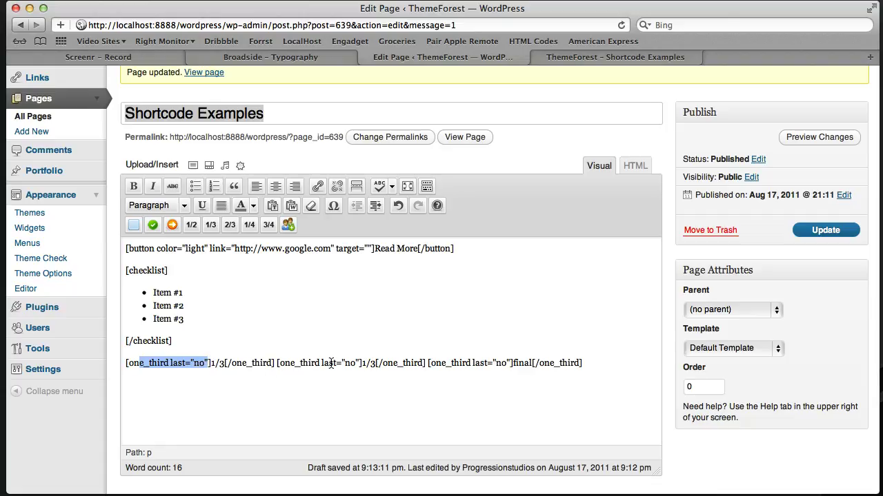
pyautogui.moveTo(451, 362); pyautogui.dragTo(498, 362)
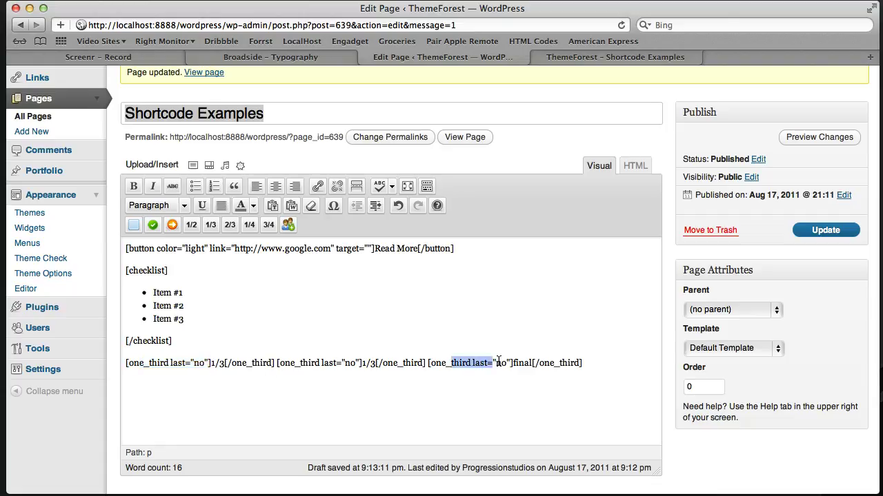
pyautogui.click(498, 362)
pyautogui.doubleClick(501, 362)
pyautogui.write('ye')
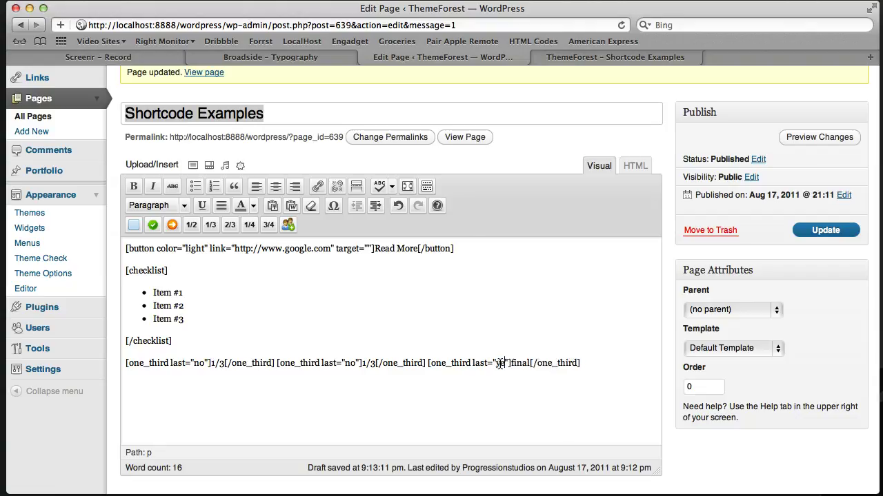
pyautogui.write('s')
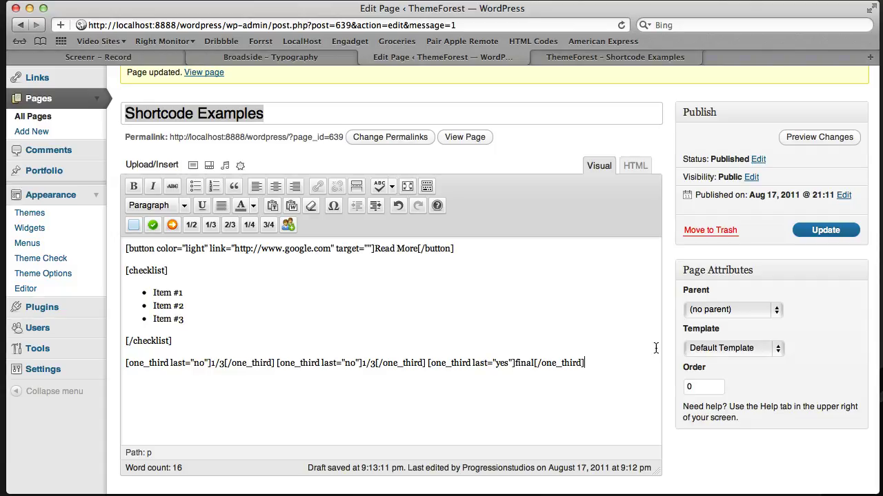
# Step: Update the page and reload the live view to check the checklist and 1/3, 1/3, final columns
pyautogui.click(805, 231)
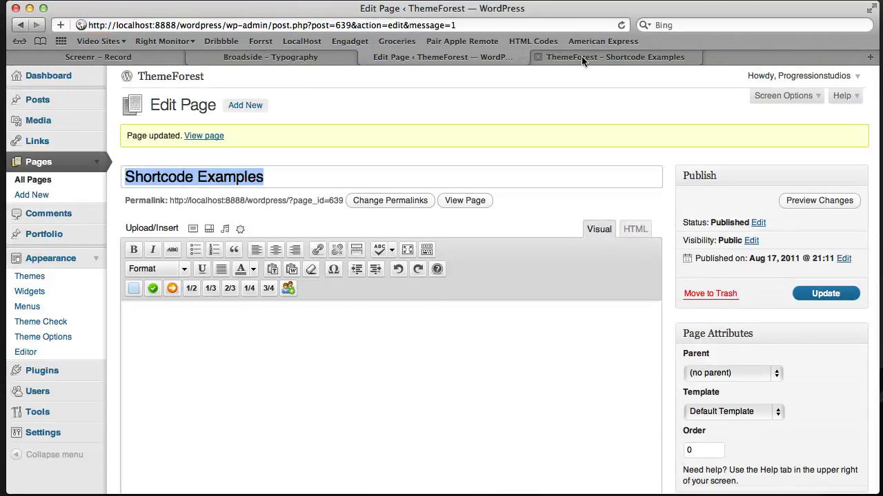
pyautogui.click(581, 60)
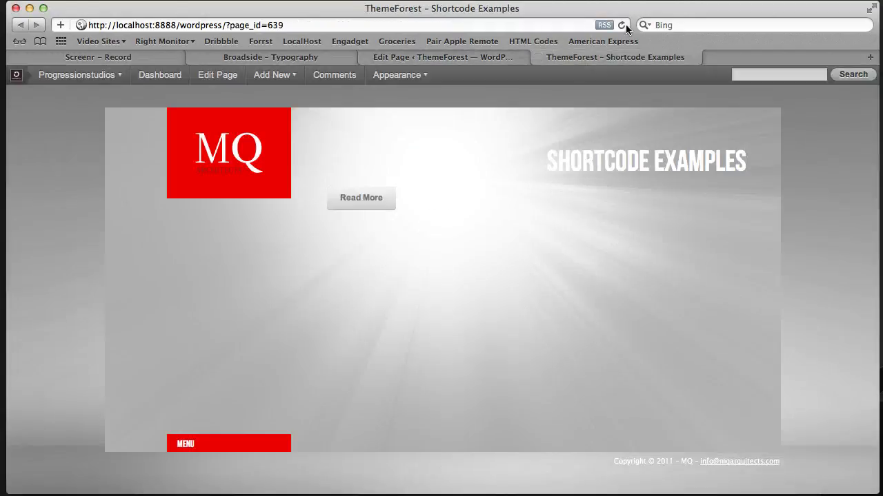
pyautogui.click(622, 24)
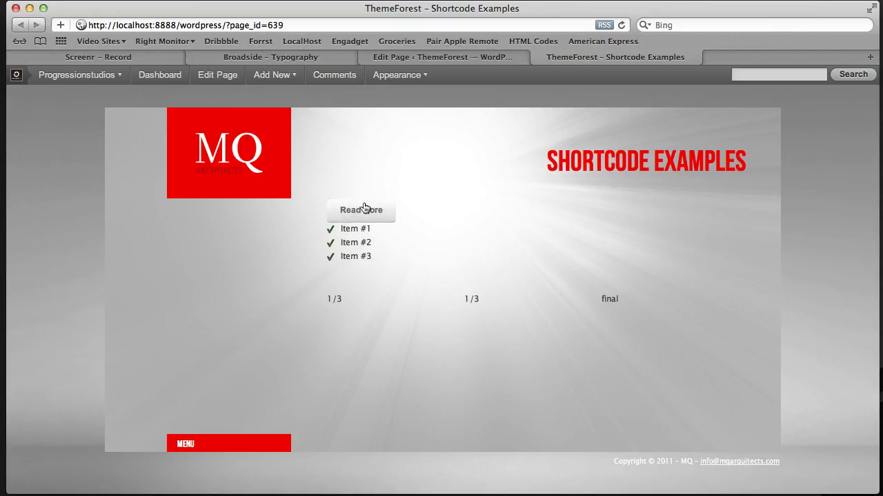
pyautogui.moveTo(332, 299); pyautogui.dragTo(623, 298)
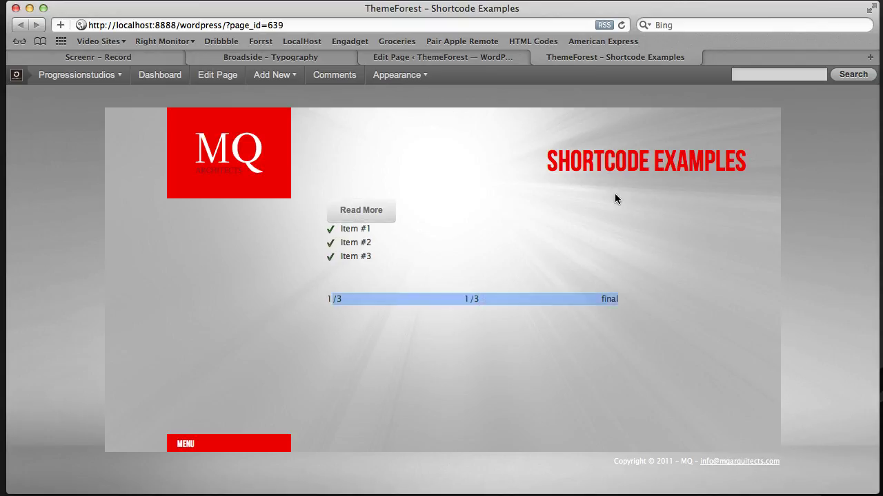
# Step: Add a person shortcode below the columns with the title 'Vice President' and the person's name
pyautogui.click(481, 61)
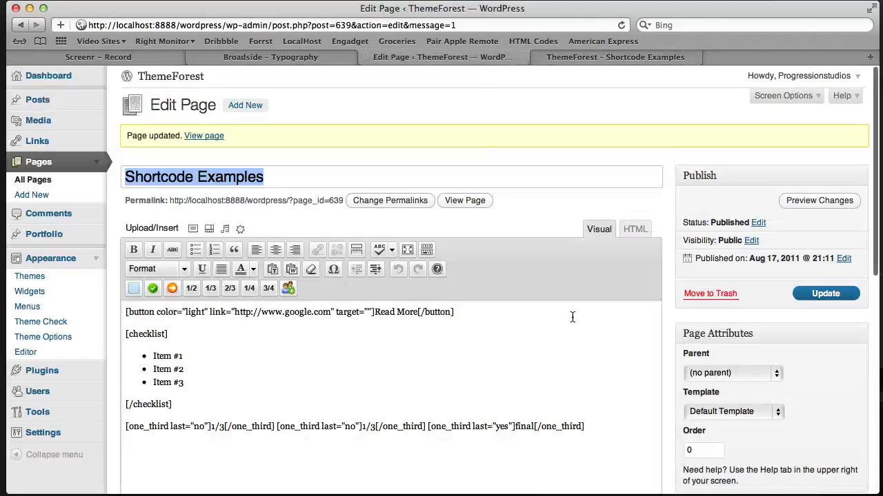
pyautogui.scroll(-2, 612, 338)
pyautogui.click(618, 349)
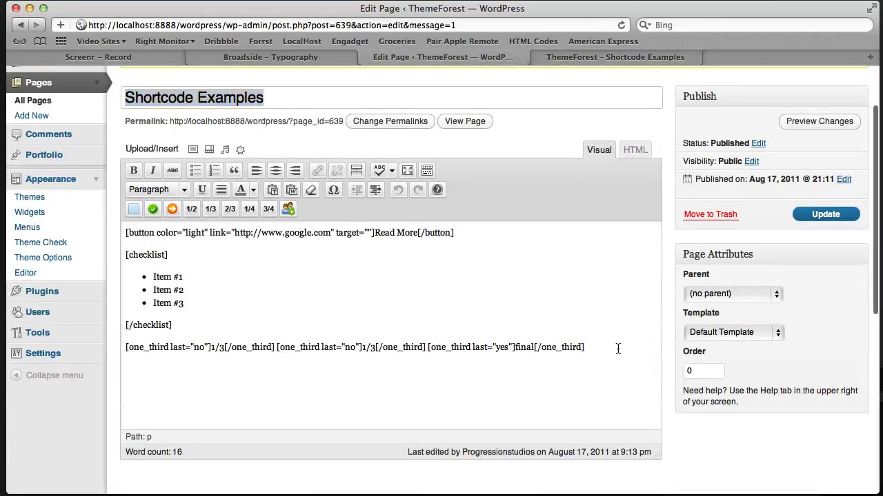
pyautogui.press('Return')
pyautogui.press('Return')
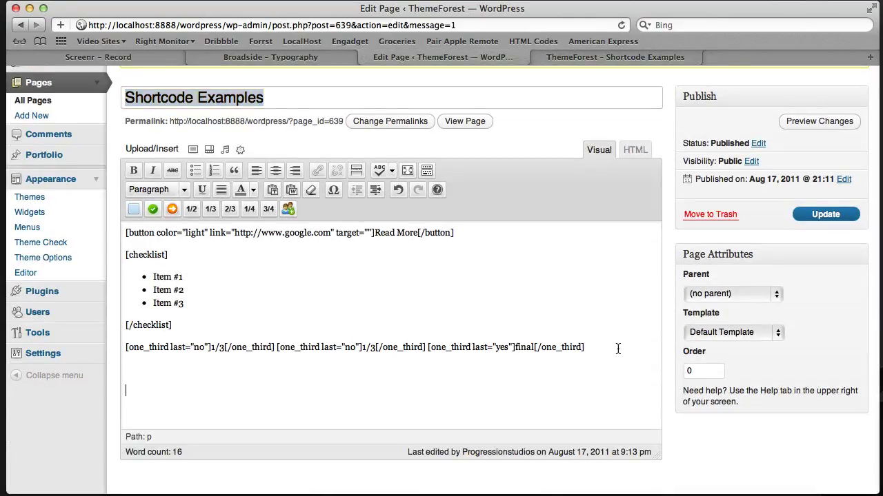
pyautogui.click(287, 211)
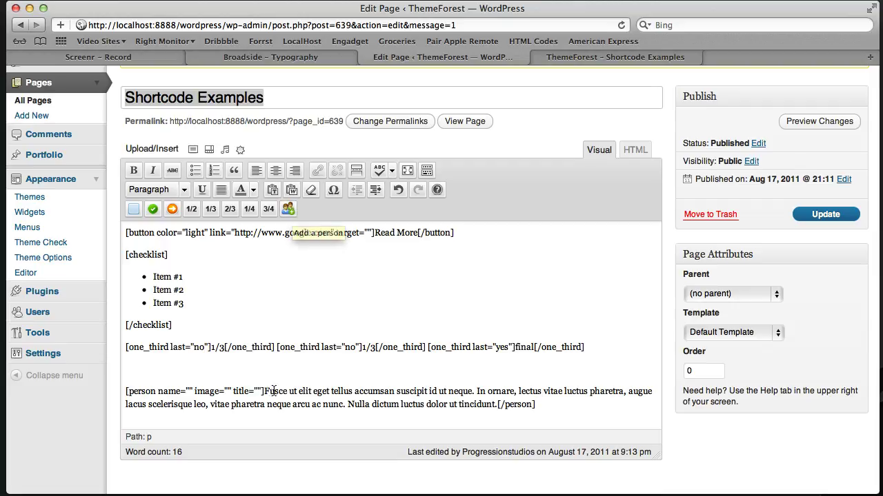
pyautogui.moveTo(265, 391); pyautogui.dragTo(497, 404)
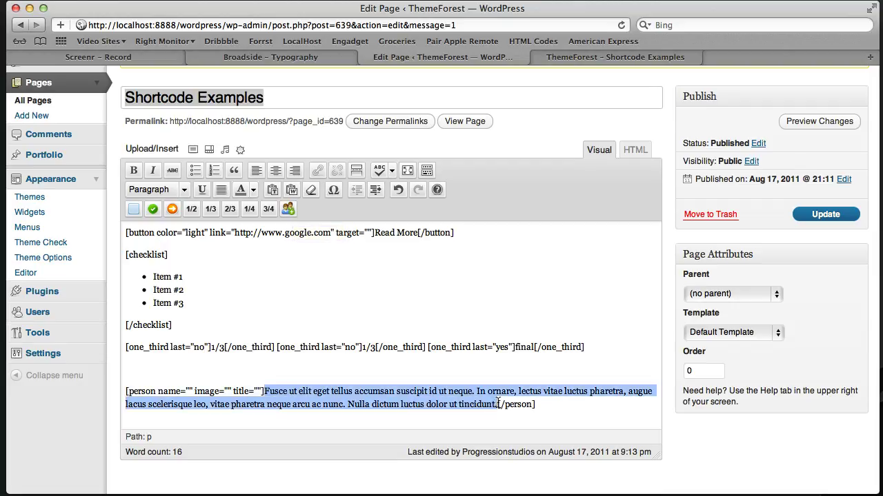
pyautogui.click(257, 390)
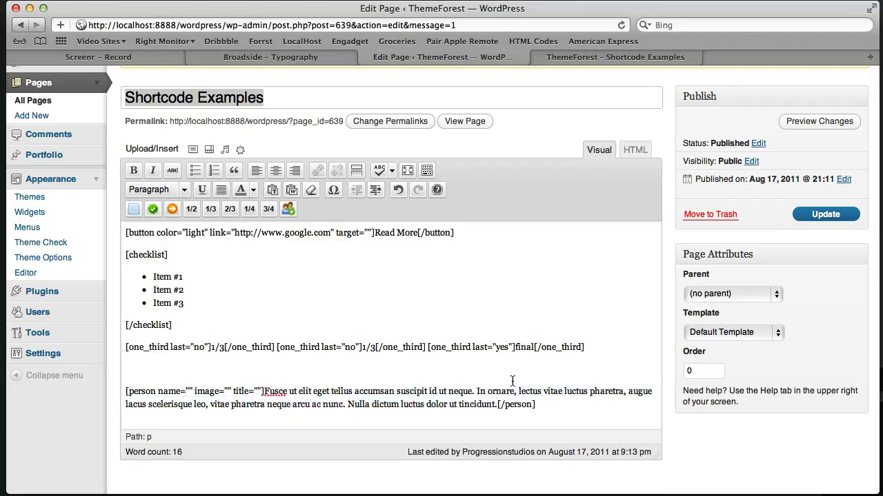
pyautogui.write('Vice President')
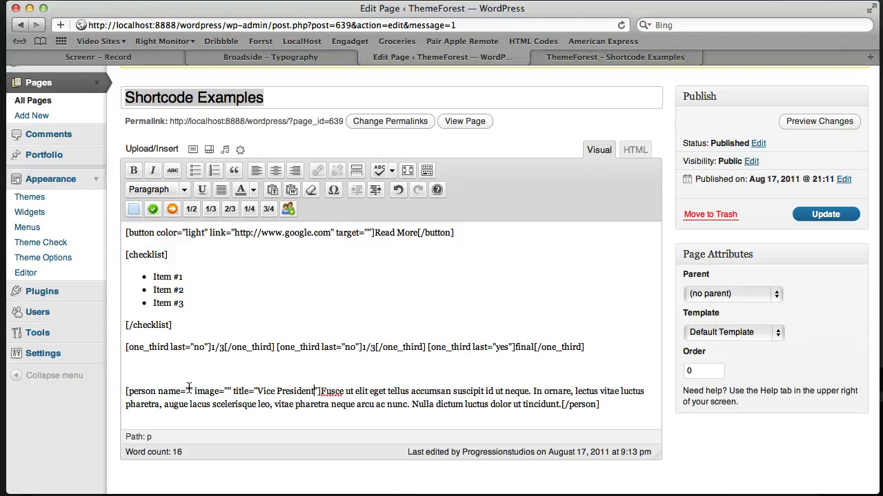
pyautogui.write('John Doe')
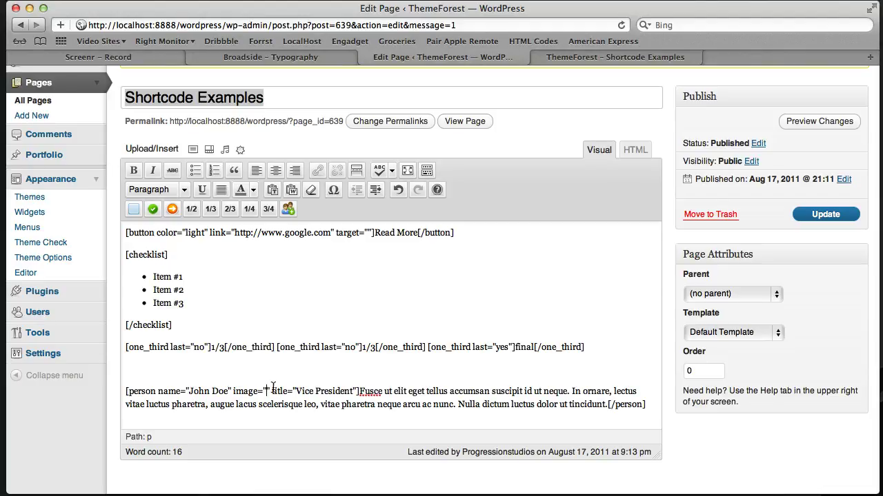
pyautogui.click(194, 150)
# Step: Upload team-member.png to the media library and copy its file URL
pyautogui.click(332, 172)
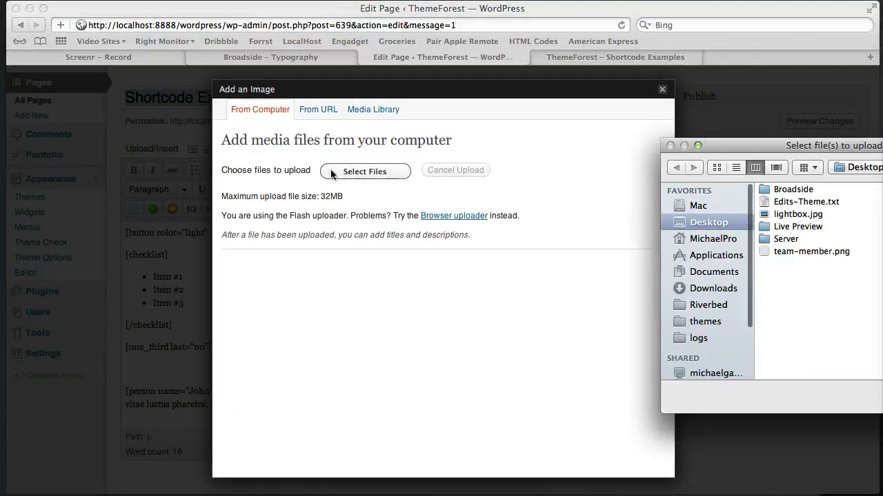
pyautogui.click(820, 253)
pyautogui.doubleClick(819, 254)
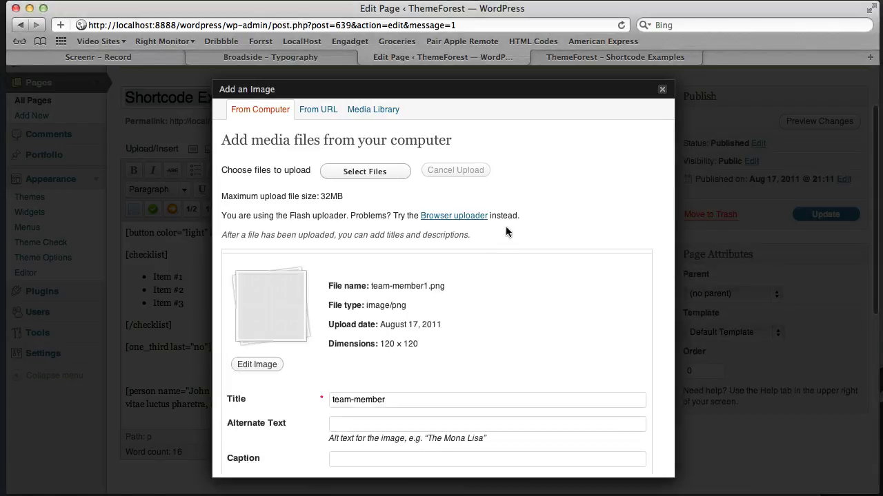
pyautogui.scroll(-4, 566, 218)
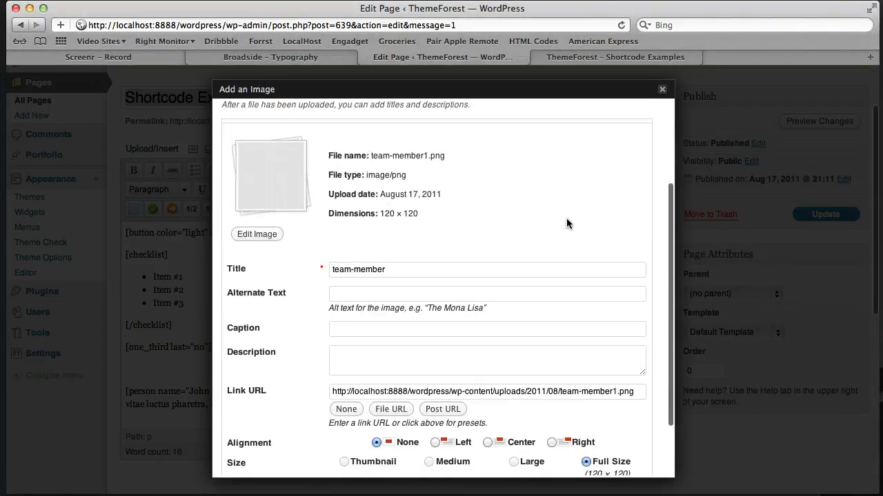
pyautogui.tripleClick(447, 391)
pyautogui.rightClick(432, 390)
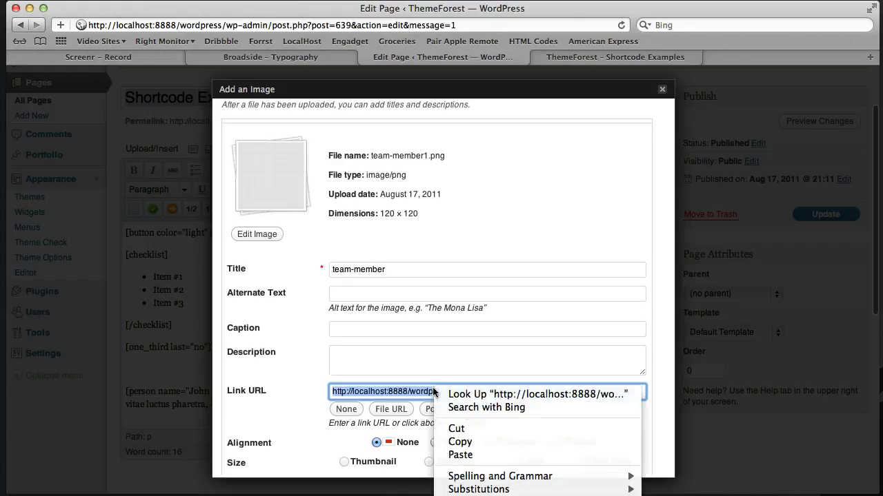
pyautogui.click(460, 442)
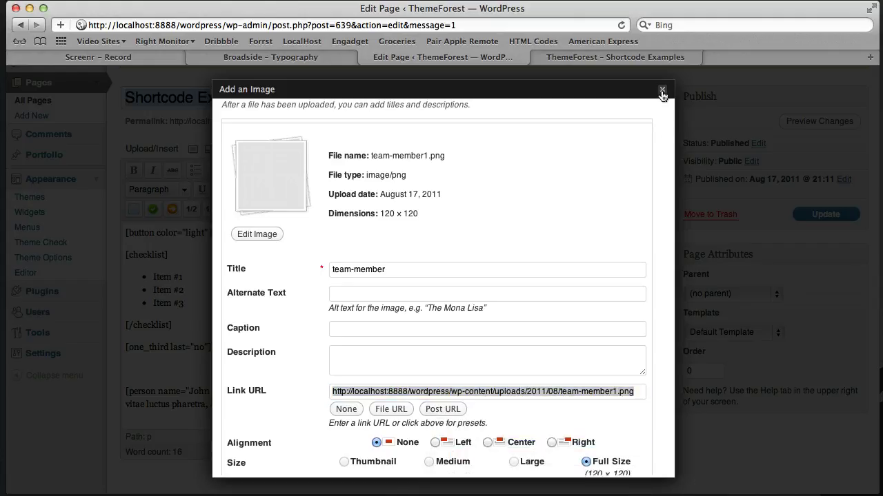
pyautogui.click(662, 94)
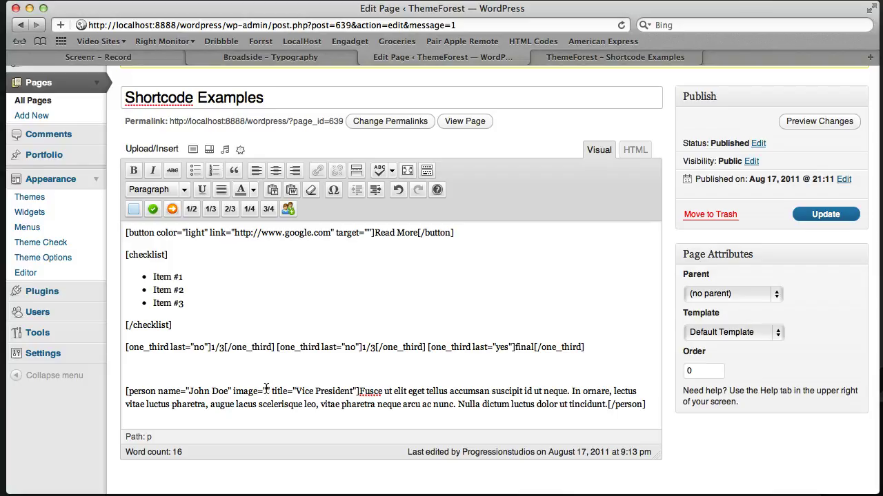
# Step: Paste the team-member1.png URL into the person's image attribute, close the quote, and update the page
pyautogui.rightClick(266, 388)
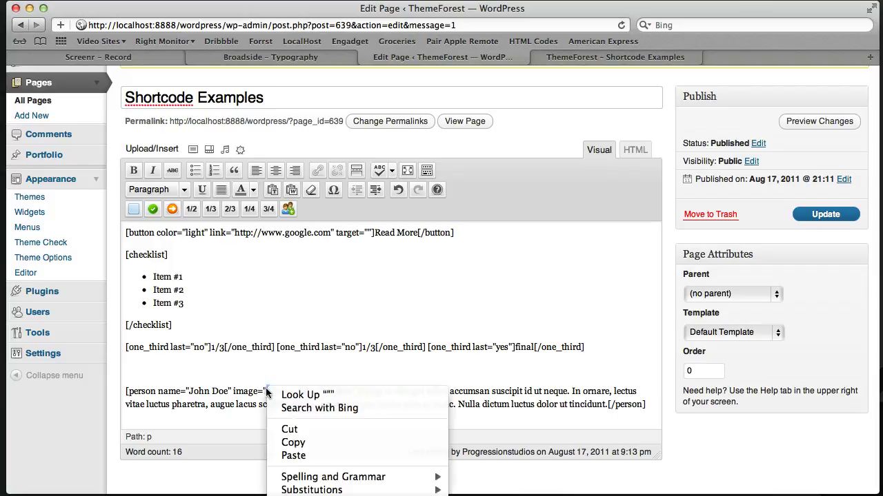
pyautogui.click(300, 457)
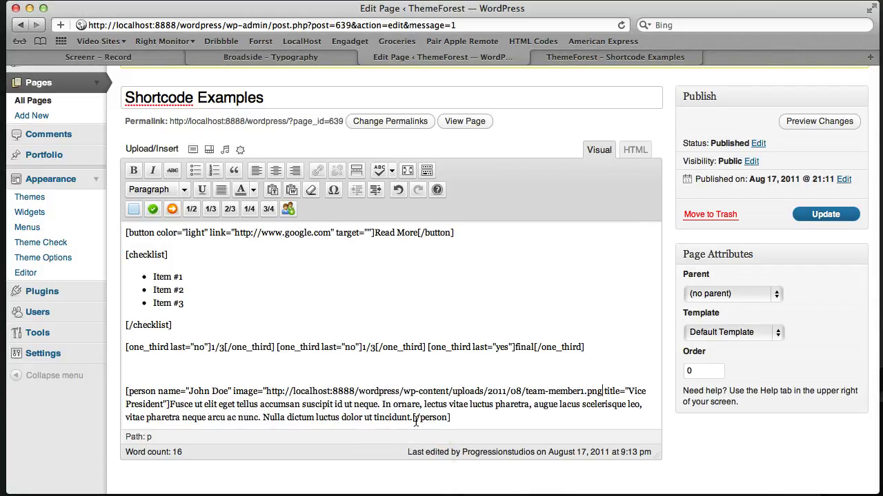
pyautogui.write('"')
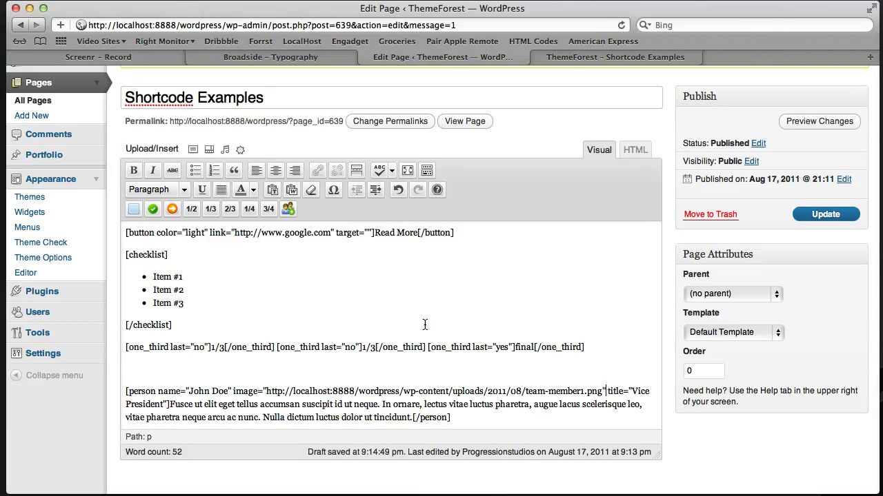
pyautogui.scroll(-2, 366, 369)
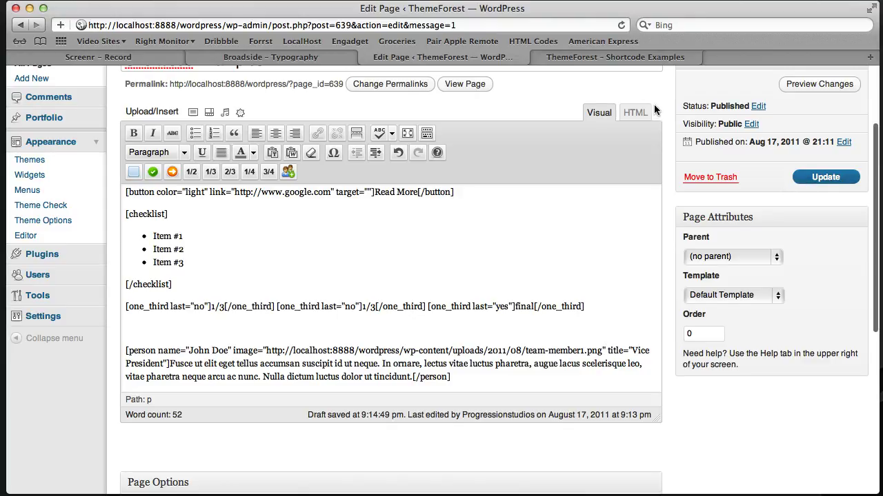
pyautogui.click(814, 178)
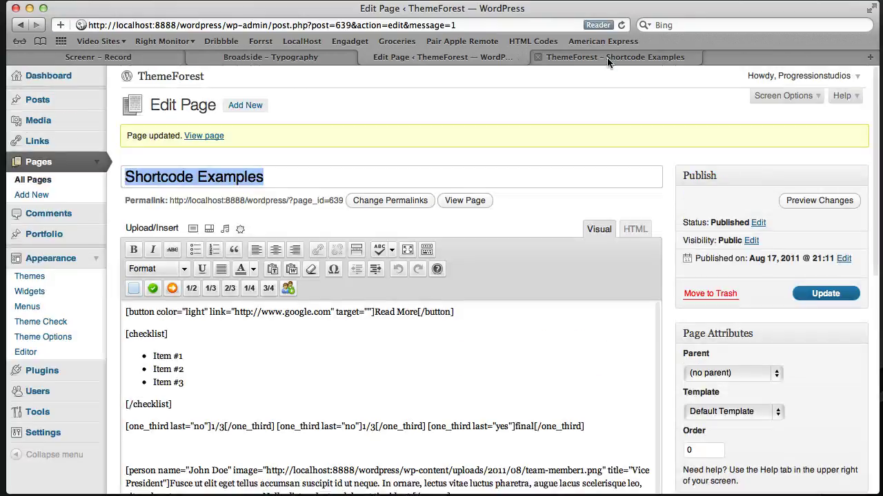
pyautogui.click(608, 60)
pyautogui.click(621, 25)
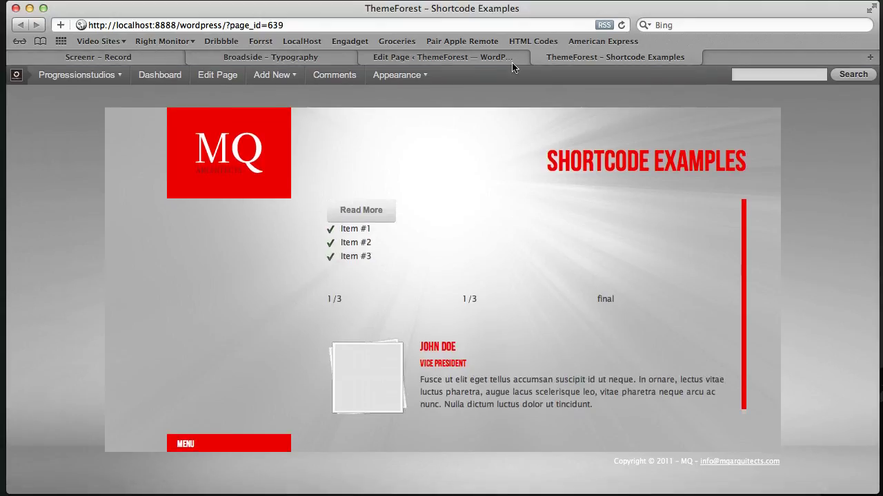
pyautogui.click(506, 58)
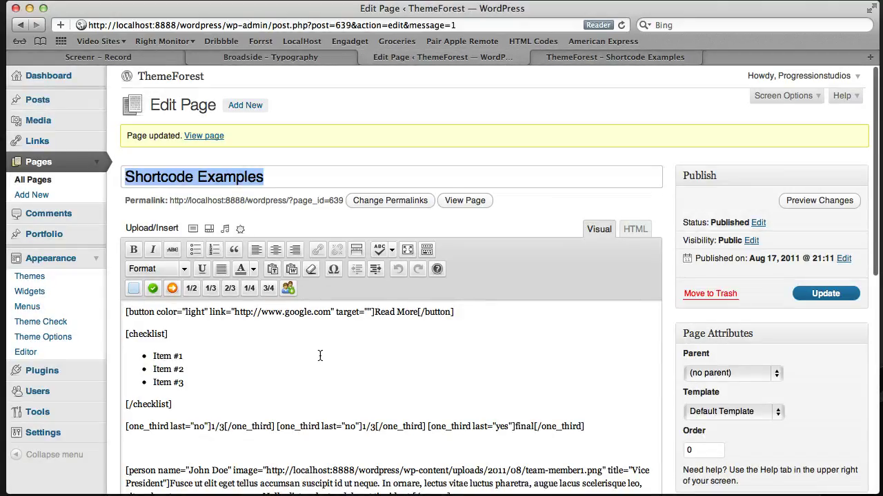
pyautogui.scroll(-3, 320, 356)
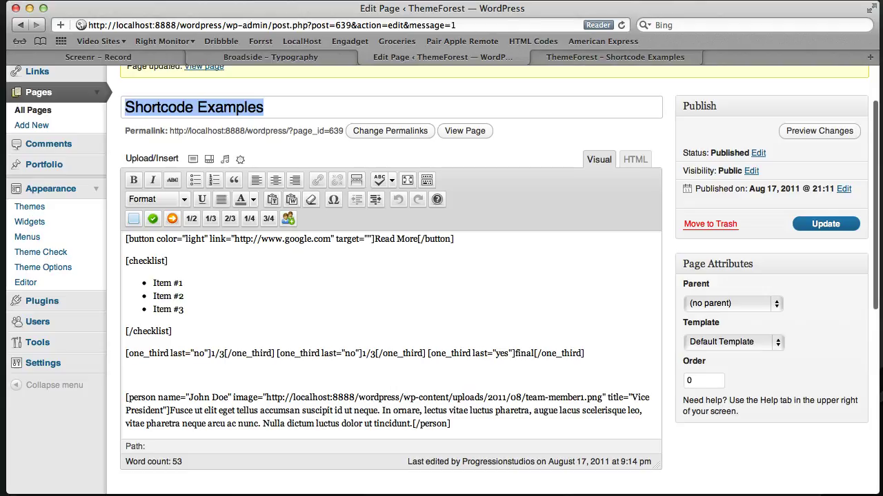